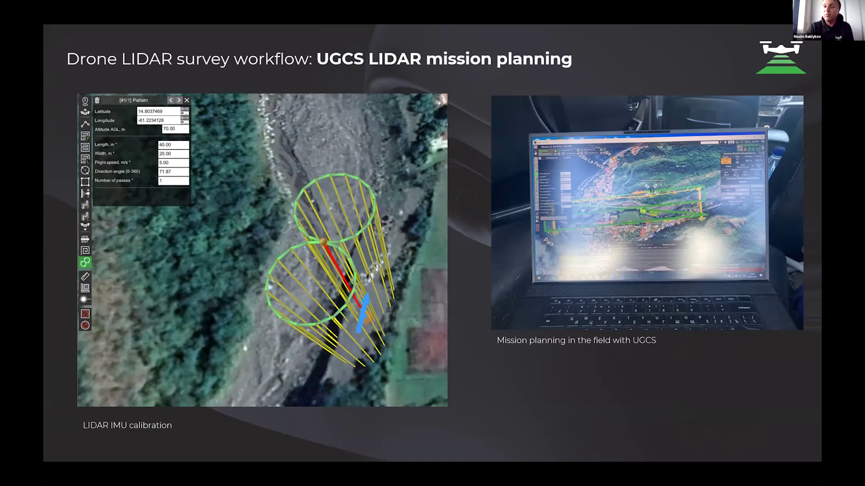
Step: Page through the slideshow from the LIDAR Area survey slide to the TOPODRONE LIDAR Post Processing slide
key("Right")
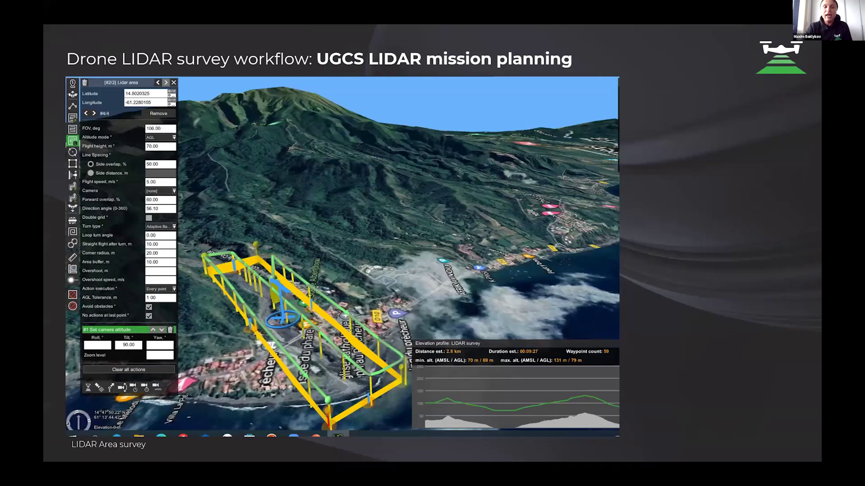
key("Left")
key("Right")
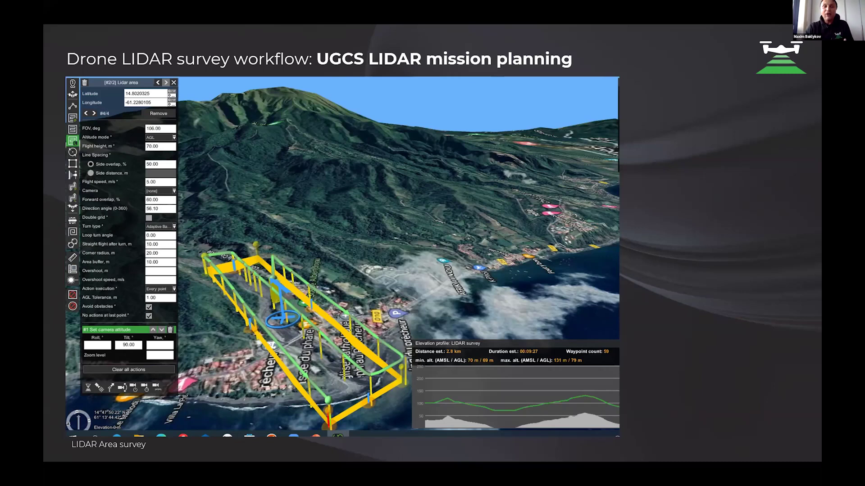
key("Right")
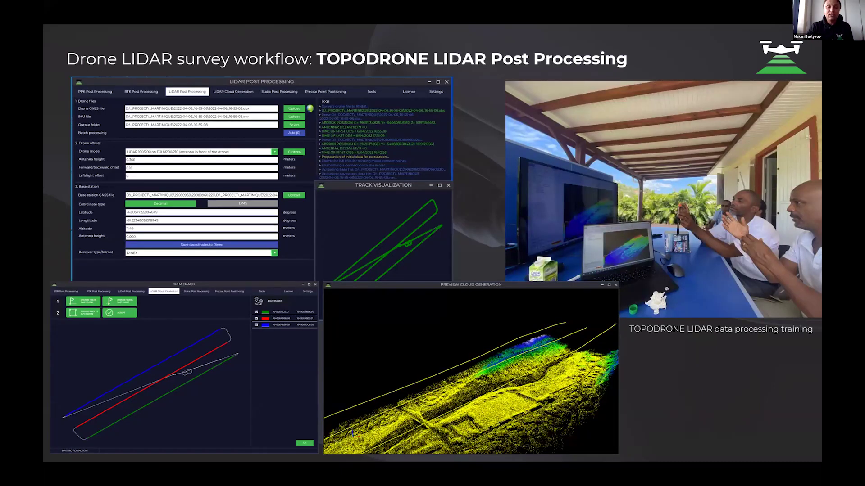
key("Left")
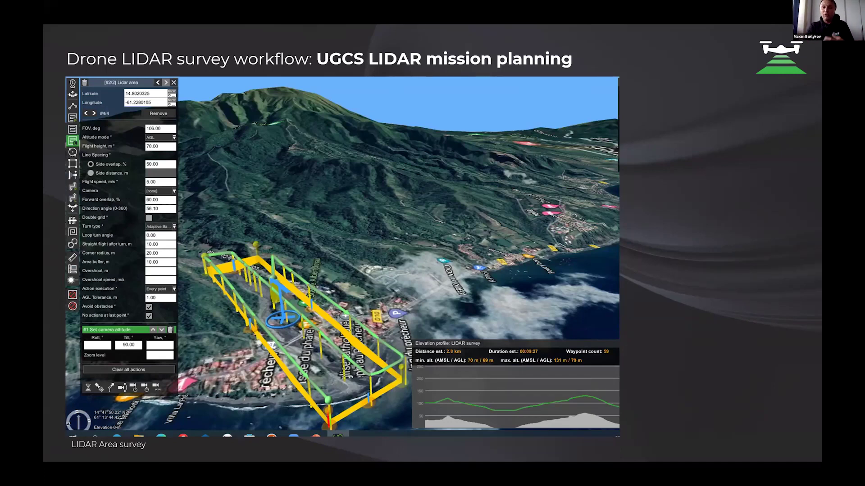
key("Right")
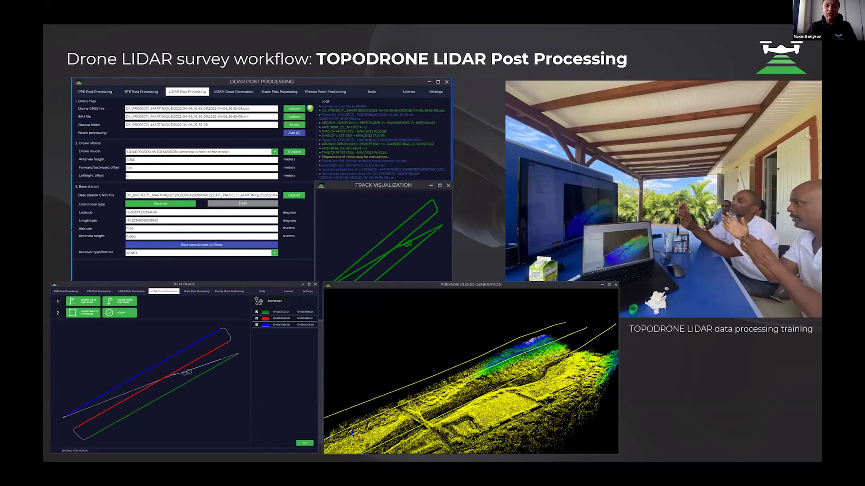
Step: Exit the slideshow and bring up the LIDAR Post Processing and Maps windows
key("Escape")
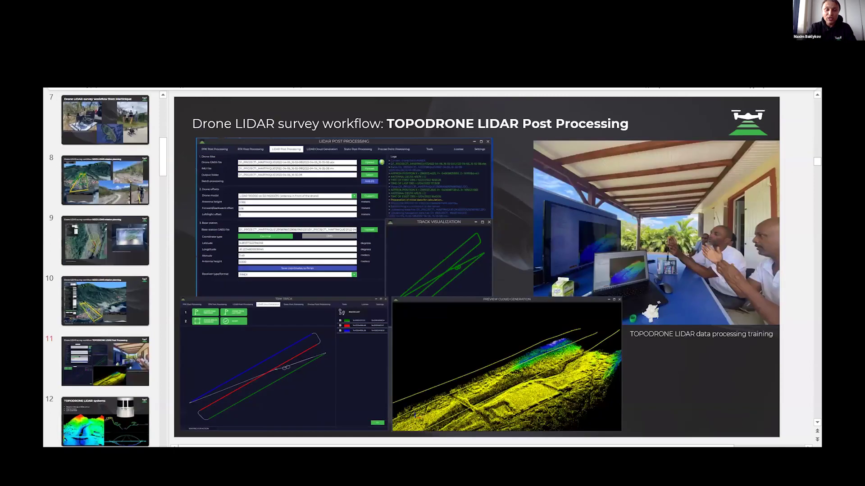
mouse_move(336, 444)
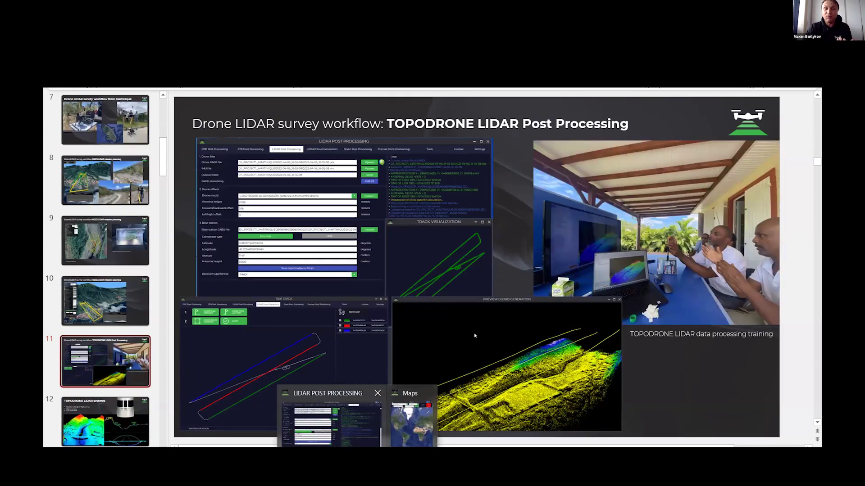
mouse_move(368, 465)
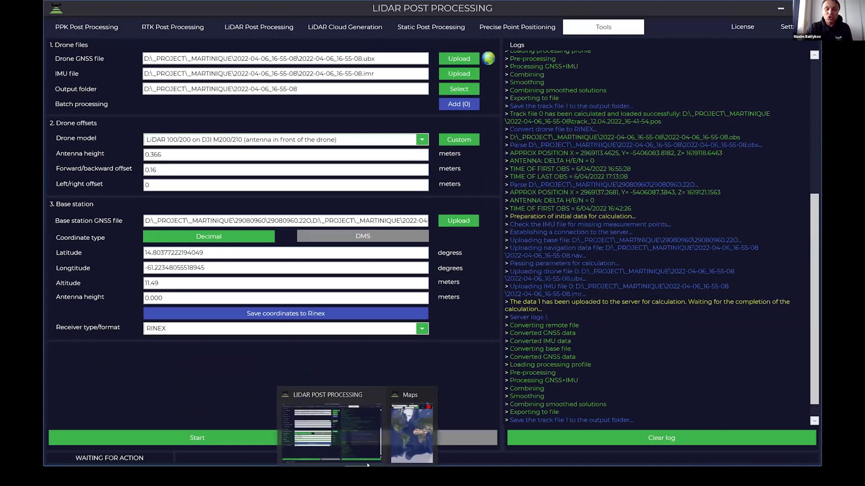
left_click(411, 431)
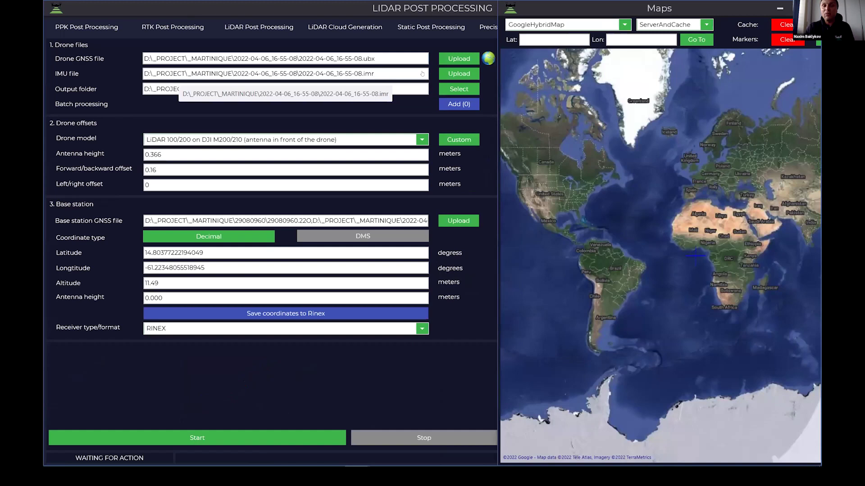
Step: Load the drone .ubx GNSS file and set the drone model to antenna at centre
left_click(458, 59)
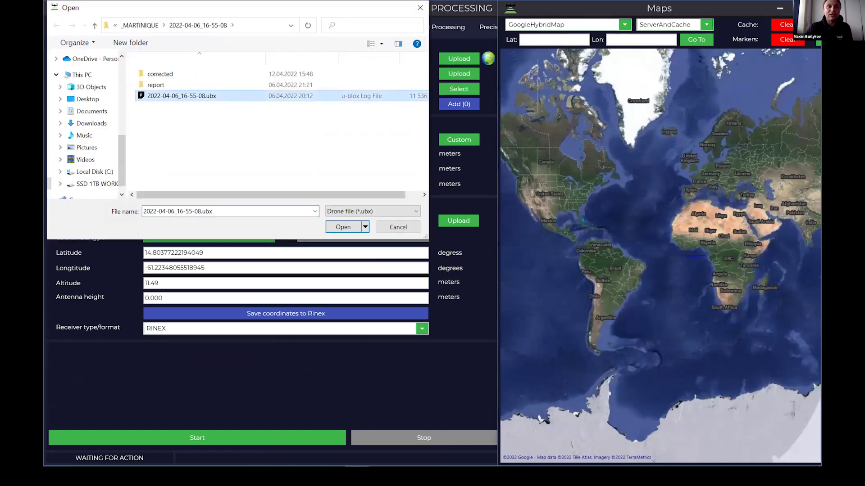
left_click(342, 227)
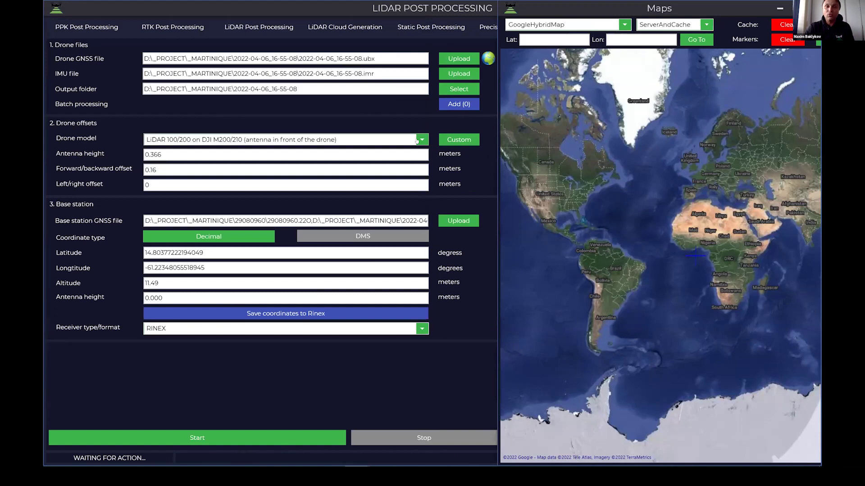
left_click(261, 142)
left_click(270, 152)
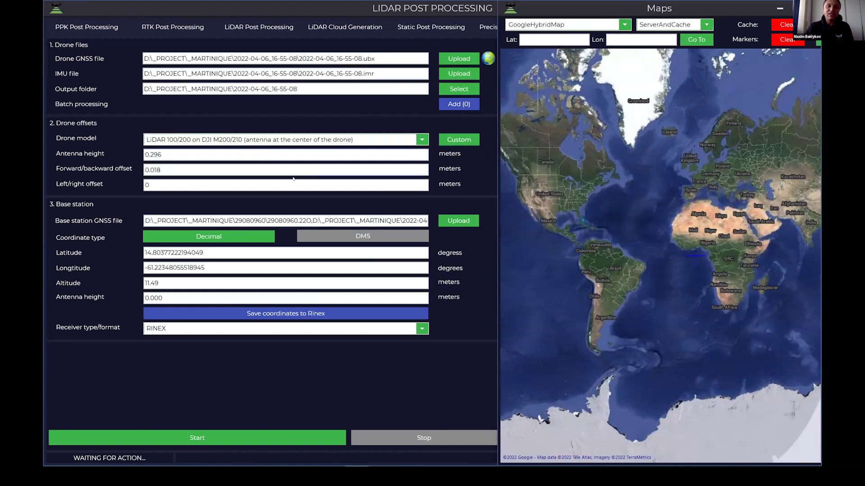
Step: Add base station file 29080960.22O and the .nav file from the 2022-04-06_16-55-08 folder
left_click(456, 221)
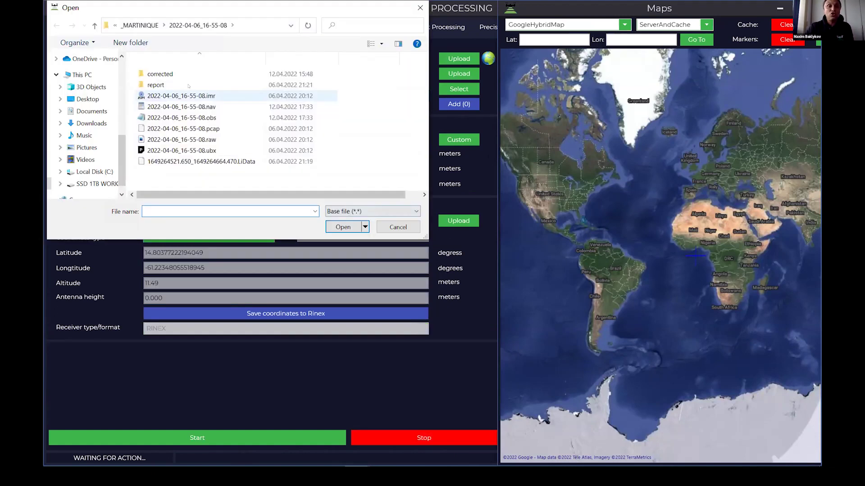
key("alt+Up")
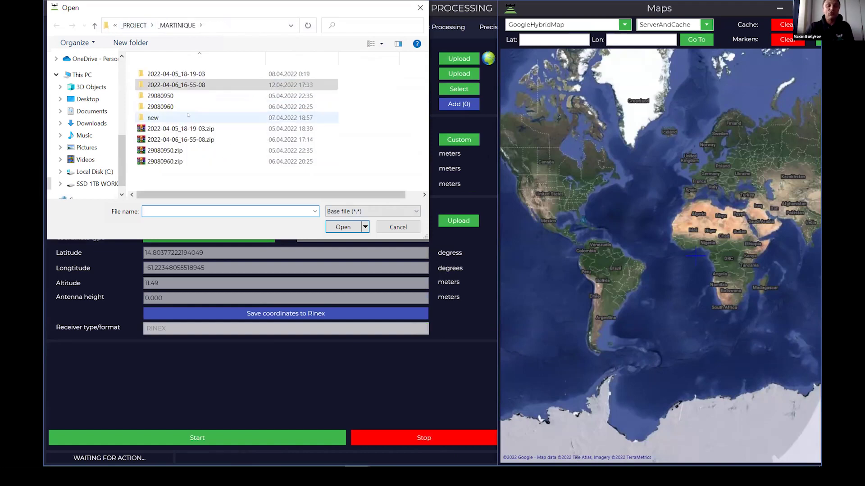
double_click(183, 107)
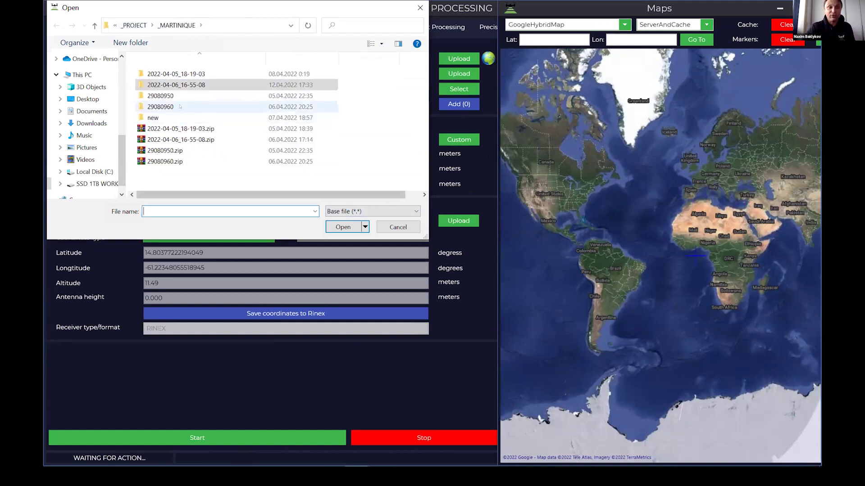
left_click(182, 97)
left_click(343, 227)
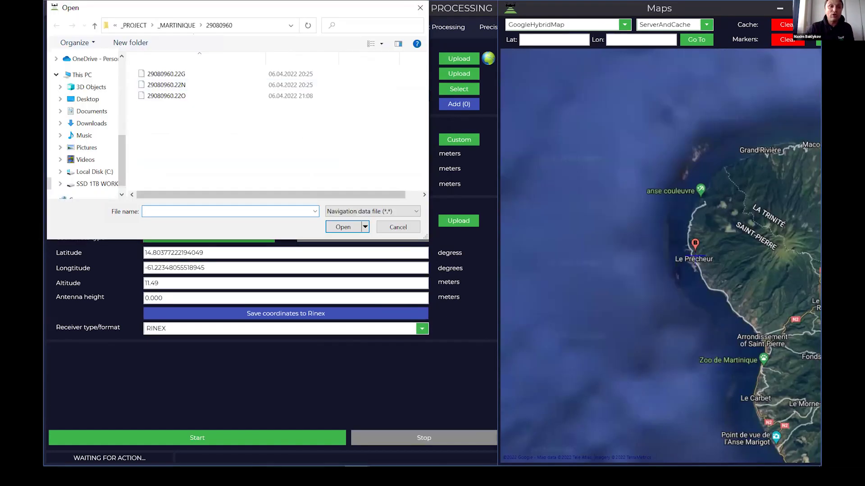
left_click(177, 26)
double_click(193, 87)
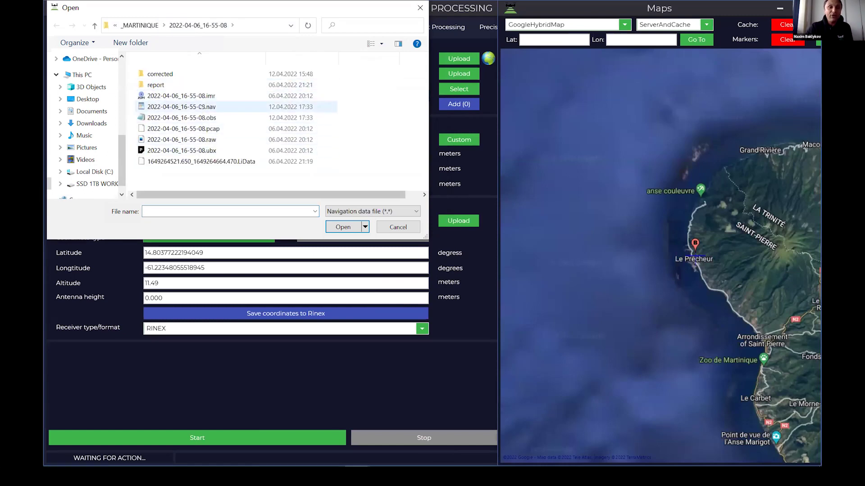
left_click(202, 107)
left_click(343, 227)
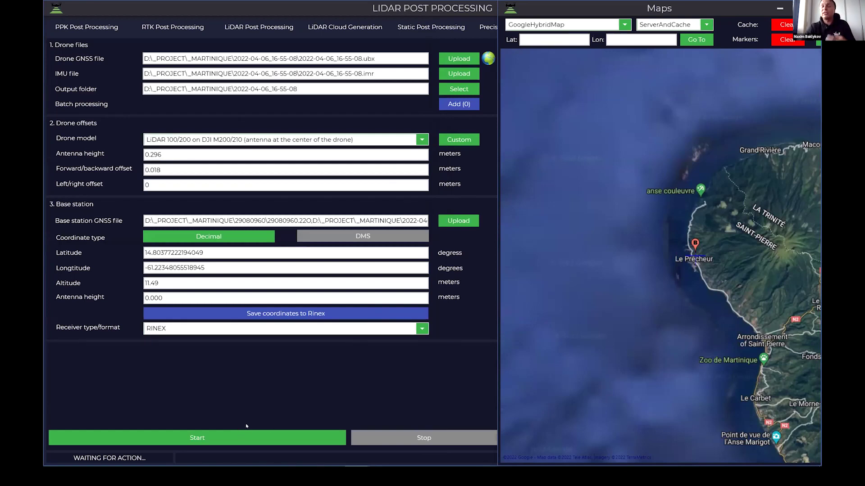
Step: Start processing and inspect the calculated track around Le Prêcheur on the map
left_click(228, 439)
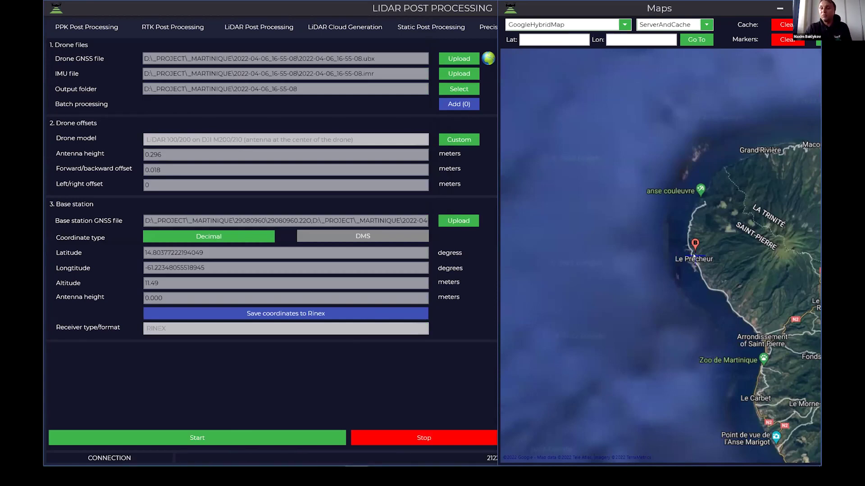
scroll(694, 255, "up", 2)
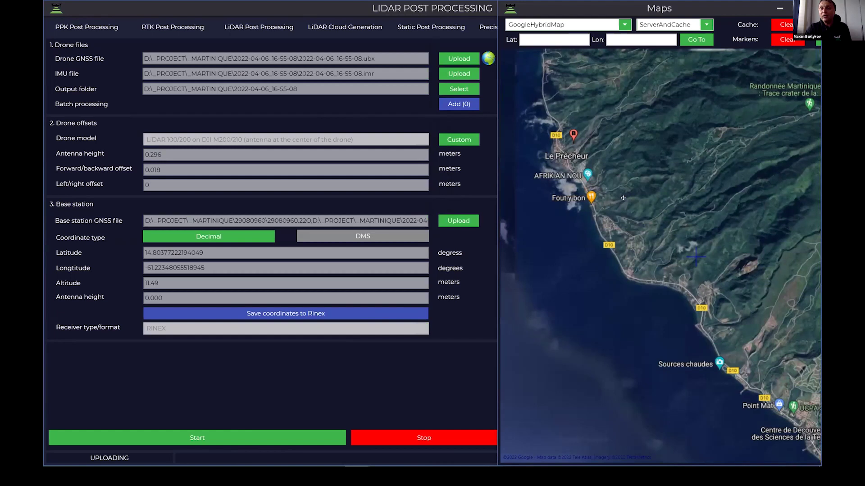
left_click_drag(623, 198, 649, 225)
scroll(675, 208, "up", 1)
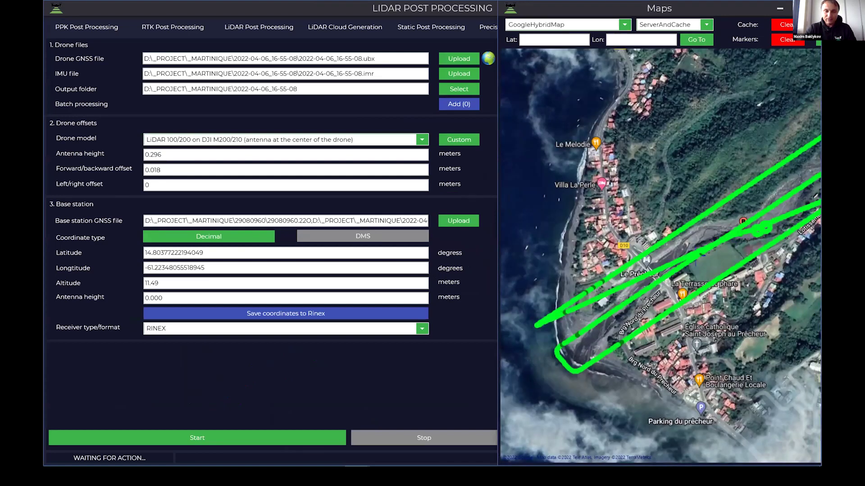
Step: Close Track Visualization and review the log reporting the saved .pos track file
left_click(470, 9)
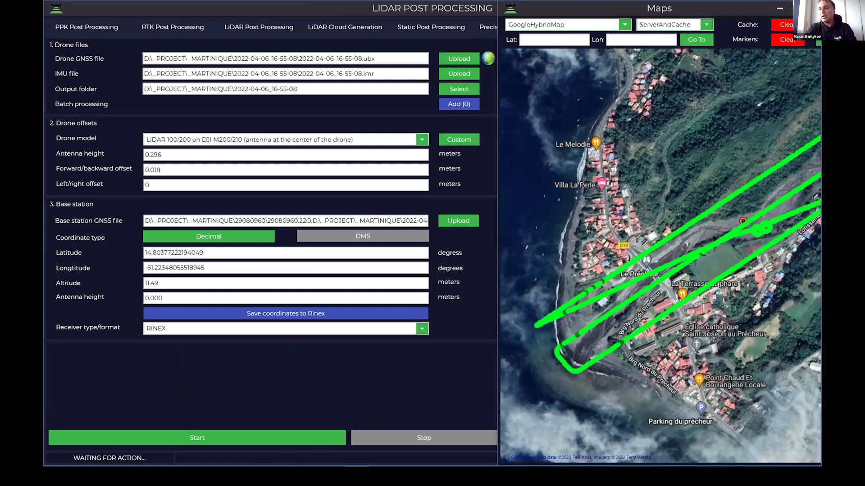
scroll(697, 256, "down", 1)
scroll(696, 256, "up", 1)
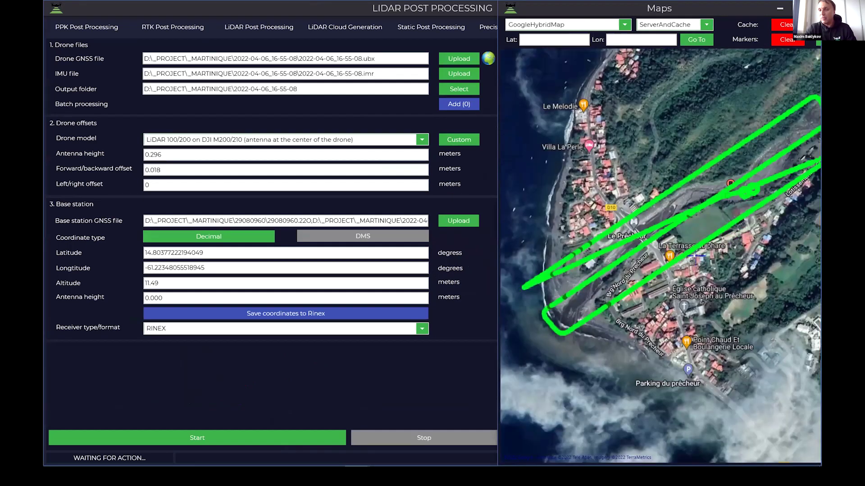
scroll(697, 256, "up", 1)
scroll(697, 257, "down", 1)
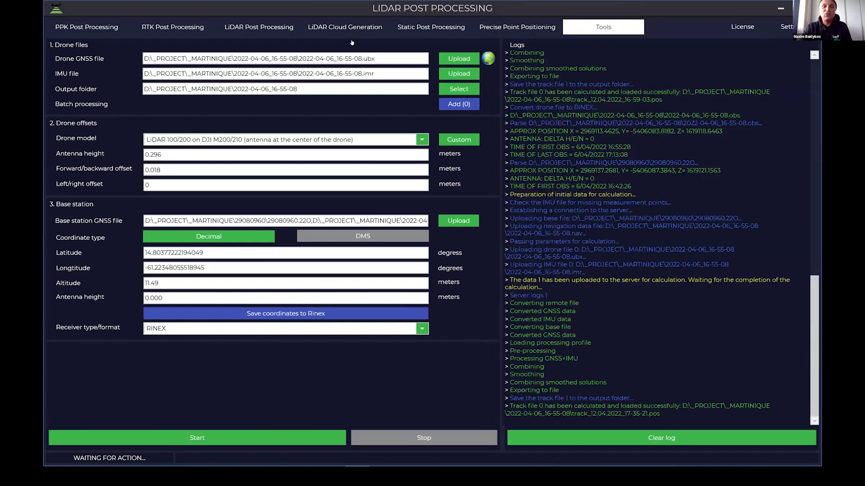
Step: Load 2022-04-06_16-55-08.pcap and track_12.04.2022_17-35-21.pos for LiDAR cloud generation, ready for trimming
left_click(345, 26)
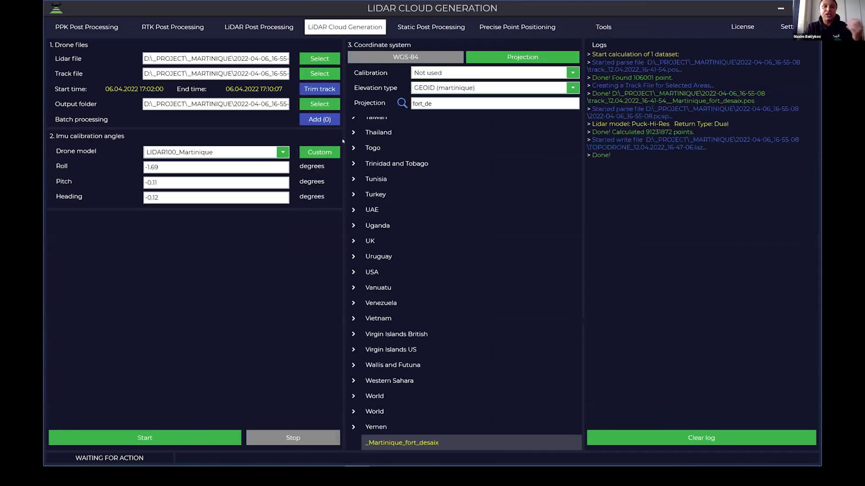
left_click(320, 60)
left_click(183, 96)
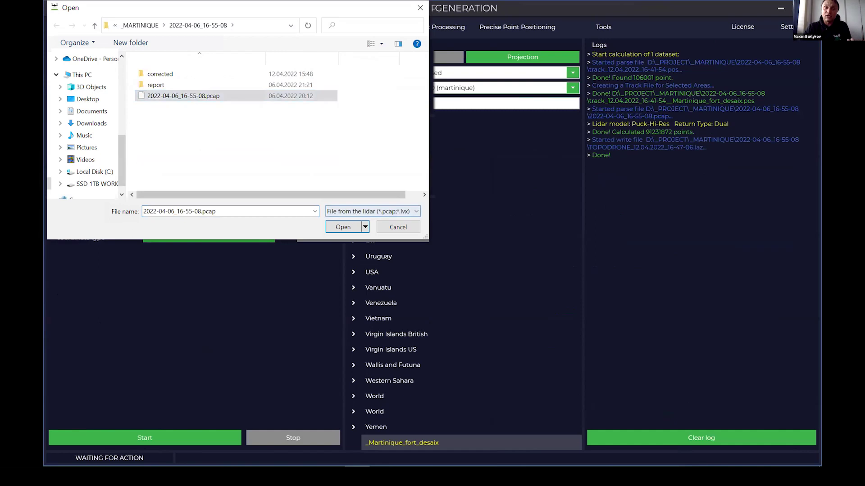
double_click(328, 95)
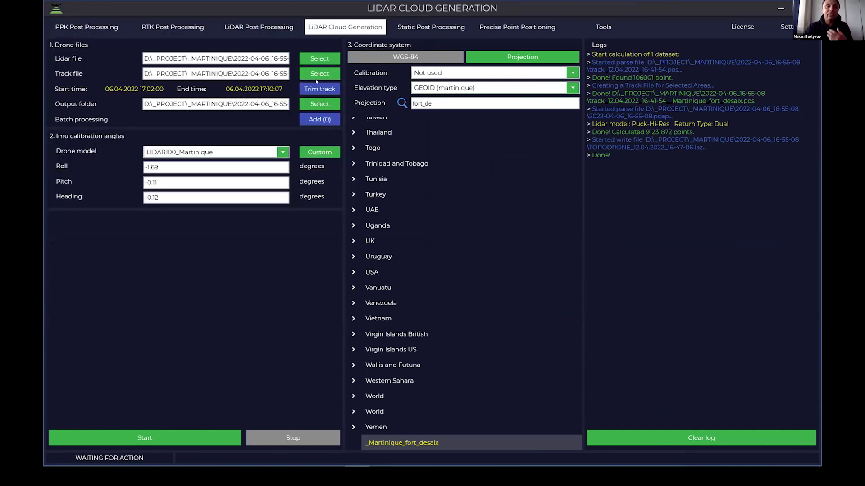
left_click(323, 76)
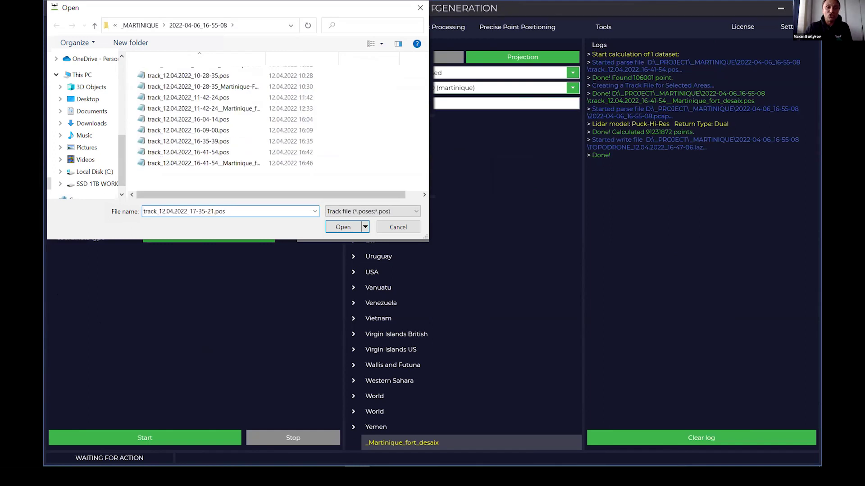
key("Escape")
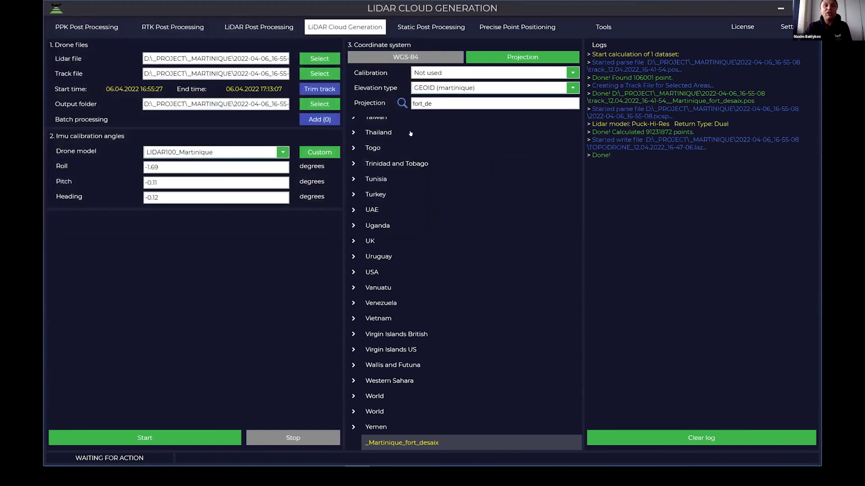
left_click(319, 89)
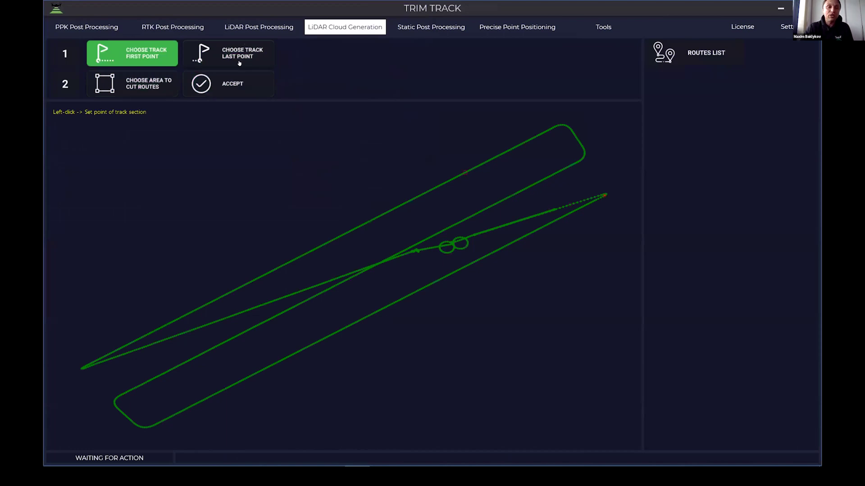
Step: Trim the track to 17:02:01–17:10:08 with a four-point cut area, yielding three routes
left_click(85, 366)
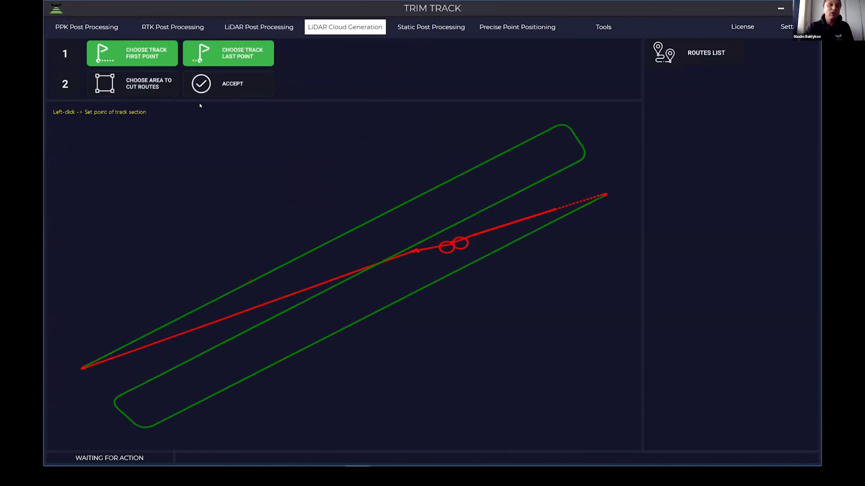
left_click(131, 81)
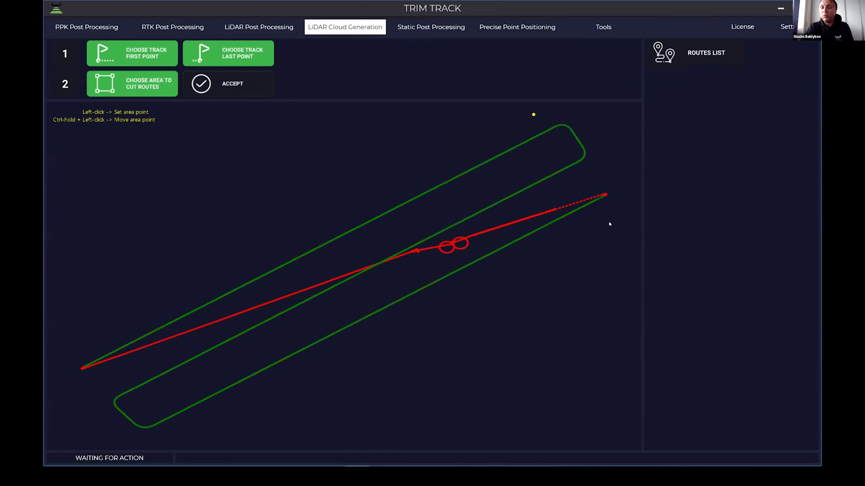
left_click(165, 432)
left_click(66, 340)
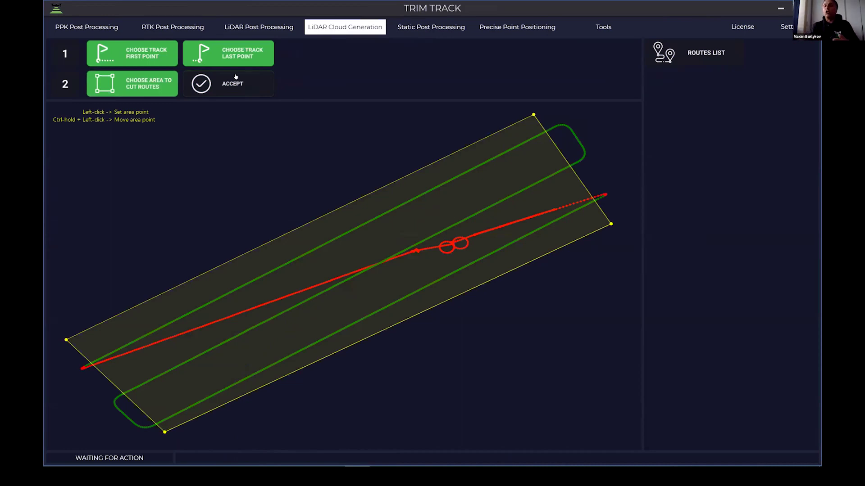
left_click(236, 78)
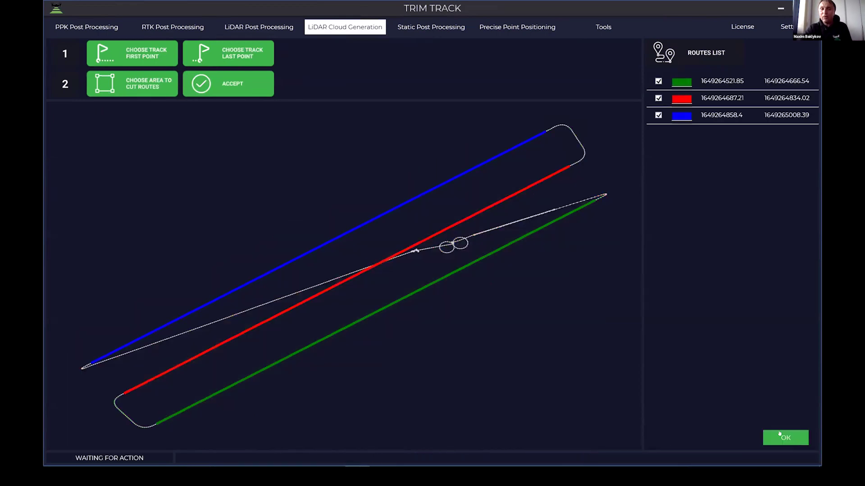
left_click(785, 438)
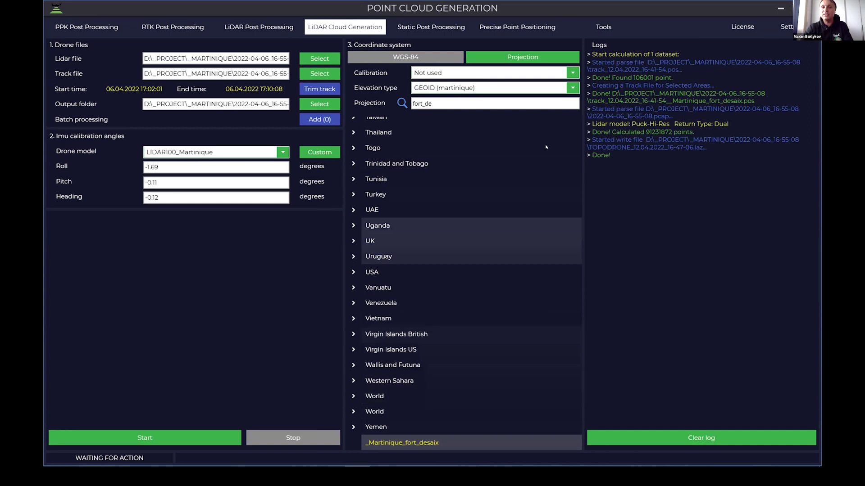
Step: Generate the point cloud from the three trimmed routes, zooming into the 3D preview
left_click(123, 439)
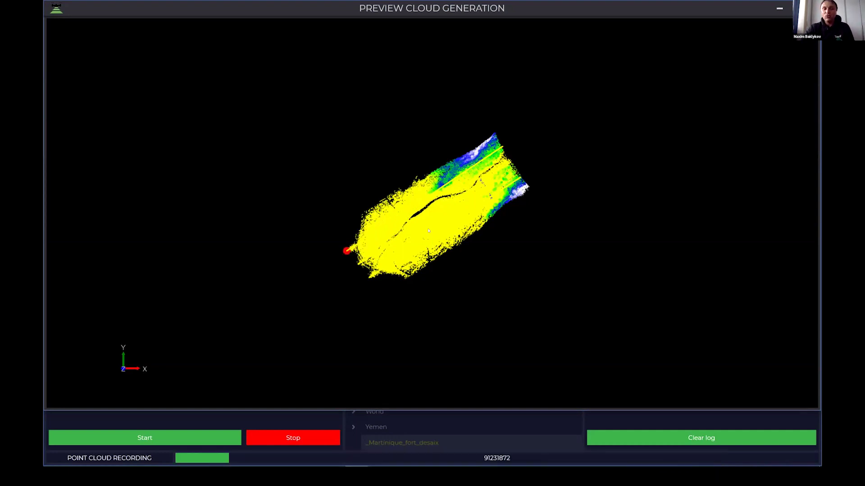
scroll(428, 225, "up", 5)
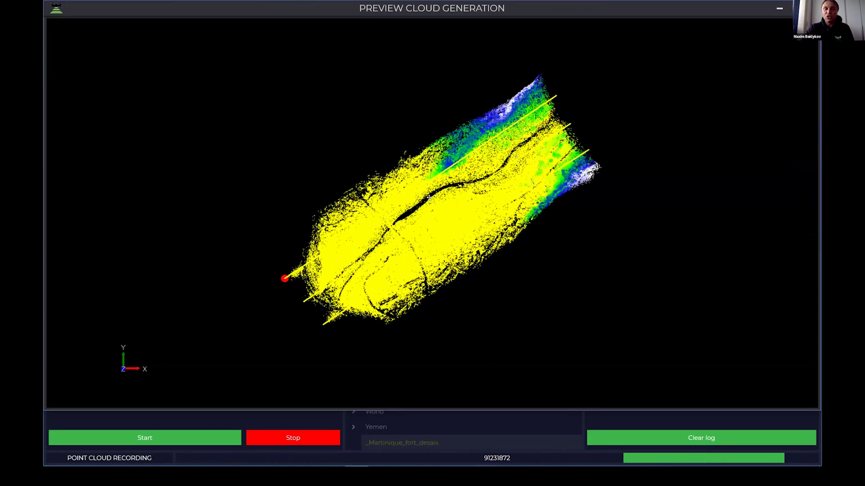
scroll(429, 197, "up", 6)
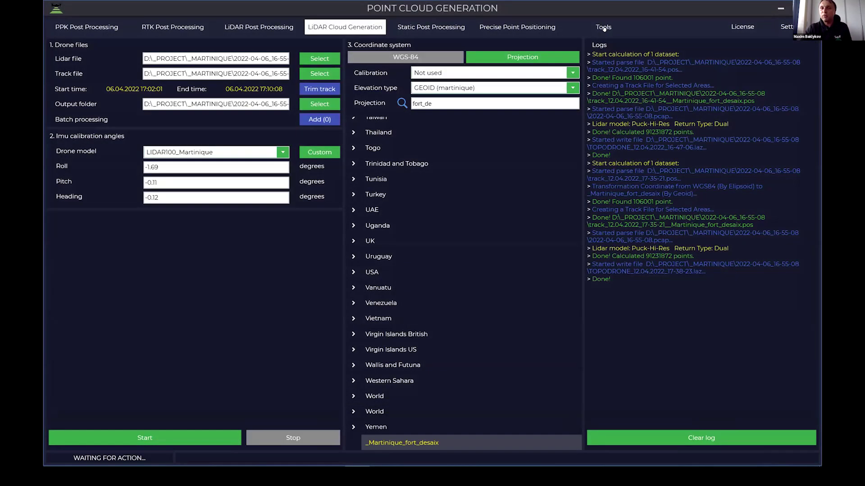
Step: Inspect the generated cloud via Tools > Cloud Viewer > Previous
left_click(604, 26)
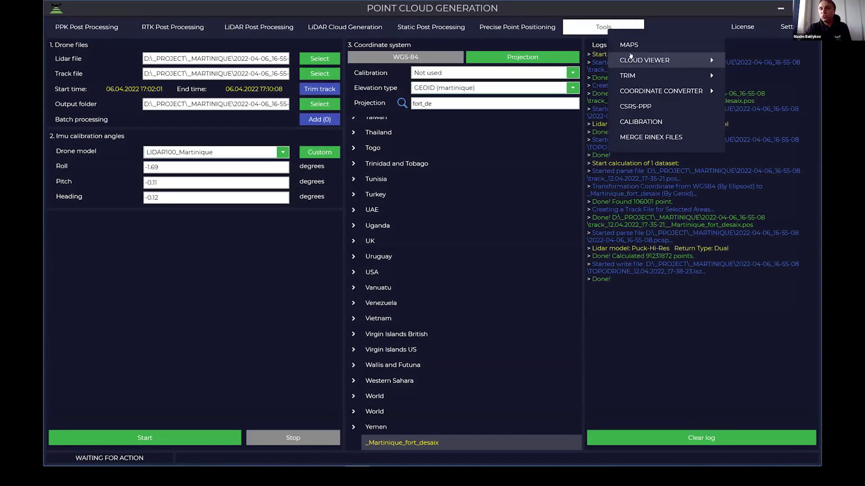
mouse_move(635, 61)
left_click(741, 76)
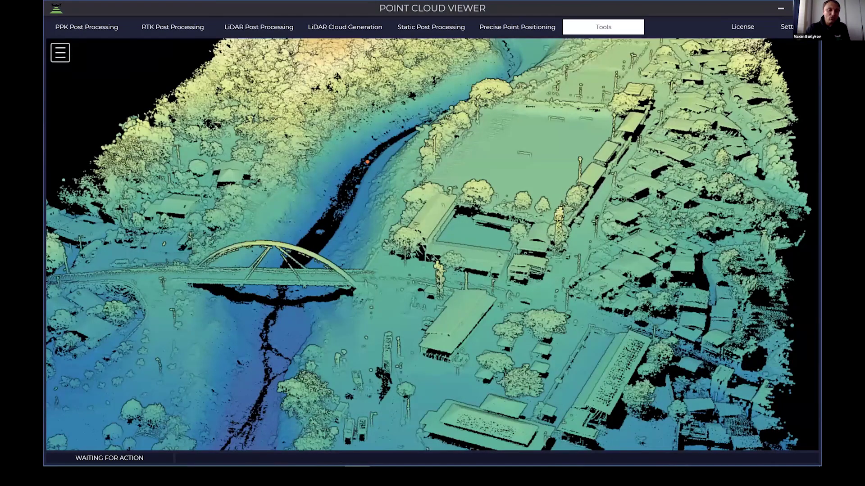
scroll(435, 247, "down", 5)
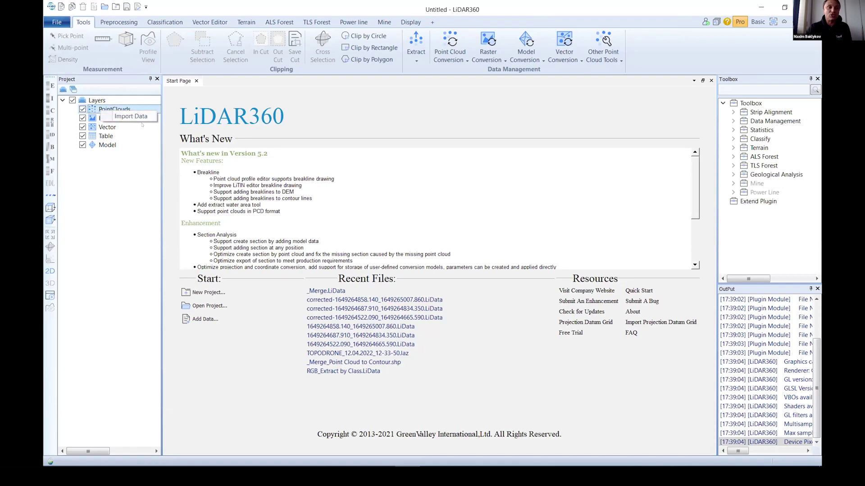
Step: Import TOPODRONE_12042022.las as a LAS point cloud, applying the settings to all files
double_click(141, 114)
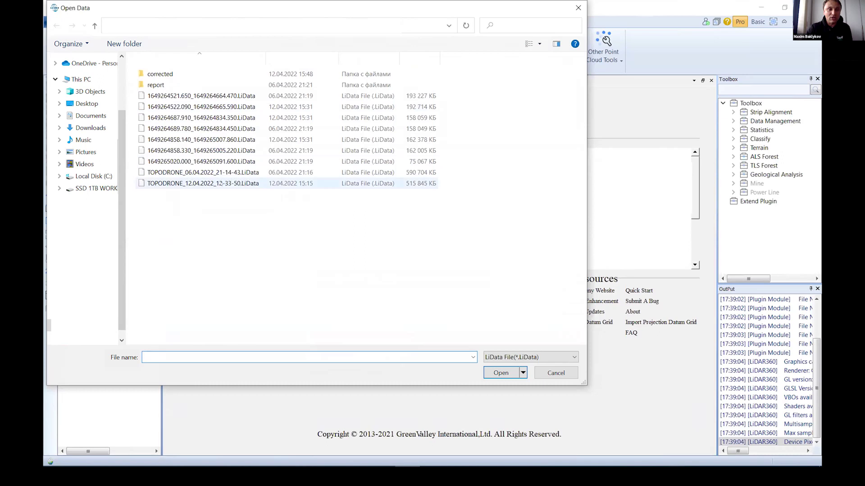
left_click(492, 355)
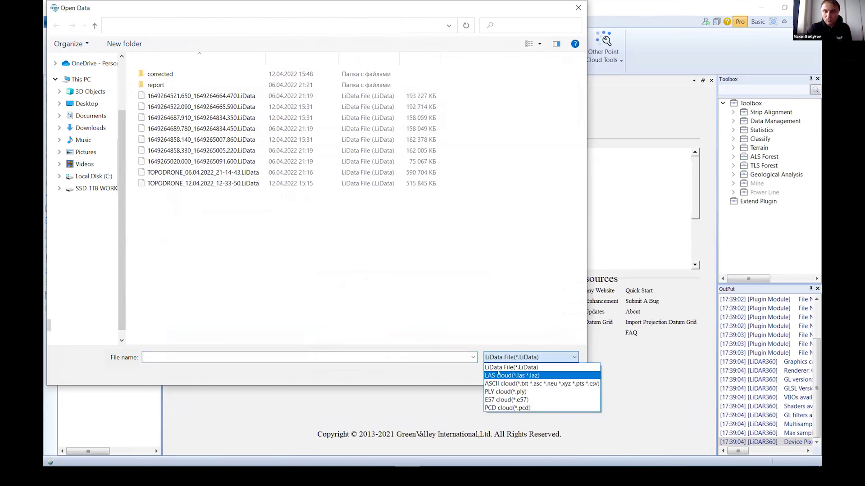
left_click(504, 372)
left_click(187, 163)
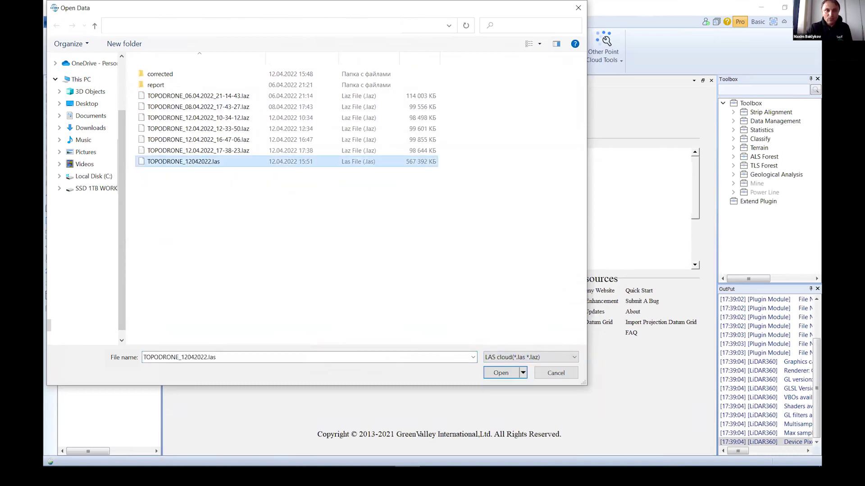
double_click(188, 162)
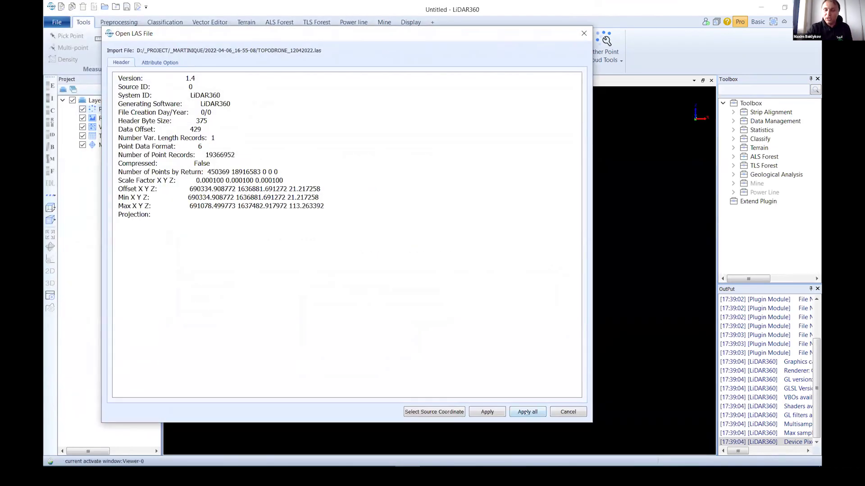
left_click(528, 412)
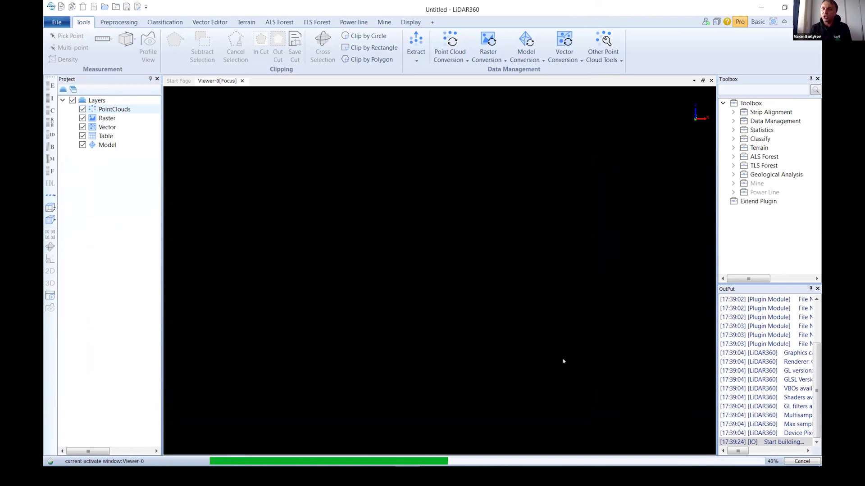
Step: Colour the cloud by height (21.21 to 113.26) and zoom in
left_click(51, 85)
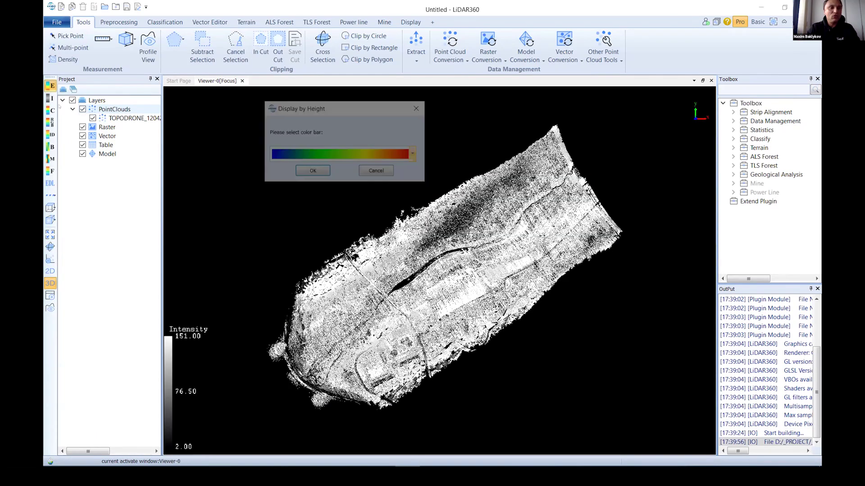
left_click(315, 172)
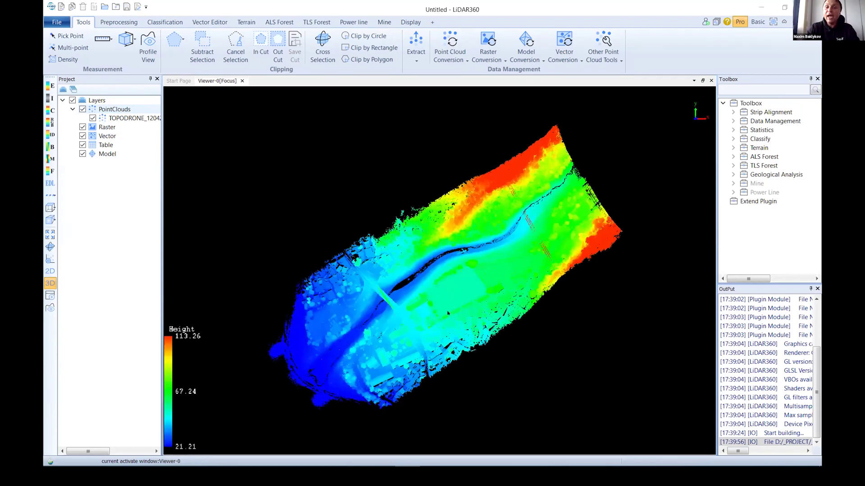
scroll(439, 302, "up", 2)
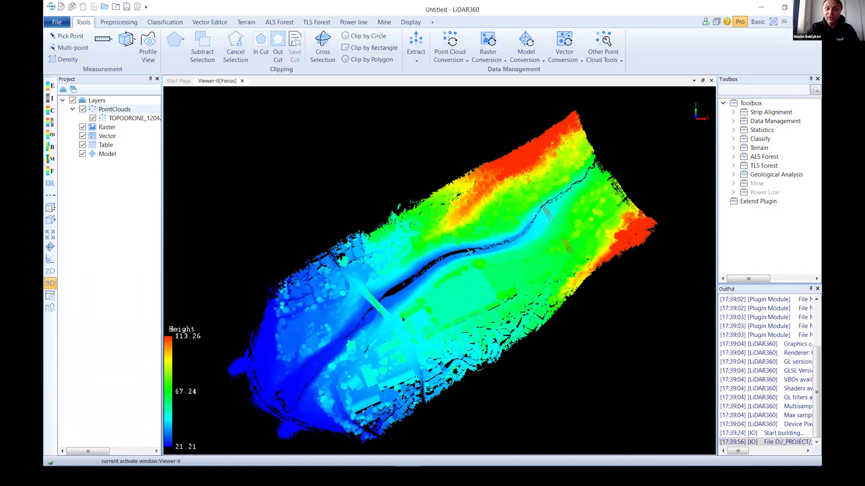
scroll(416, 229, "up", 2)
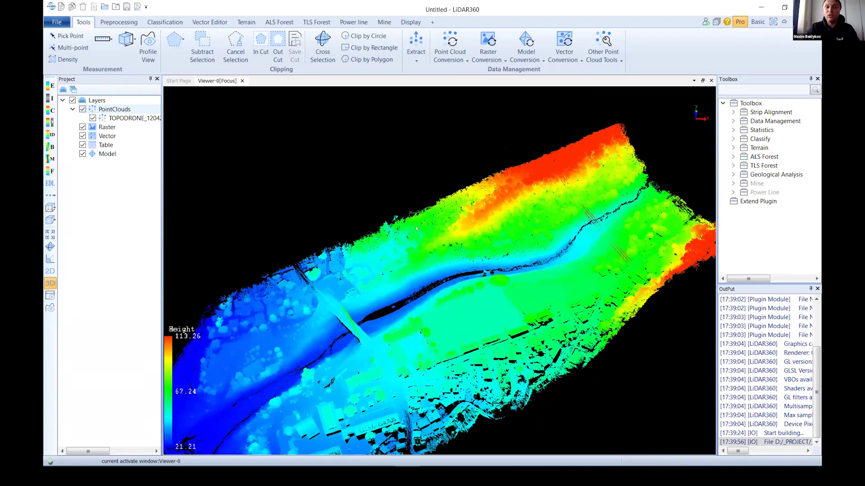
scroll(525, 262, "up", 3)
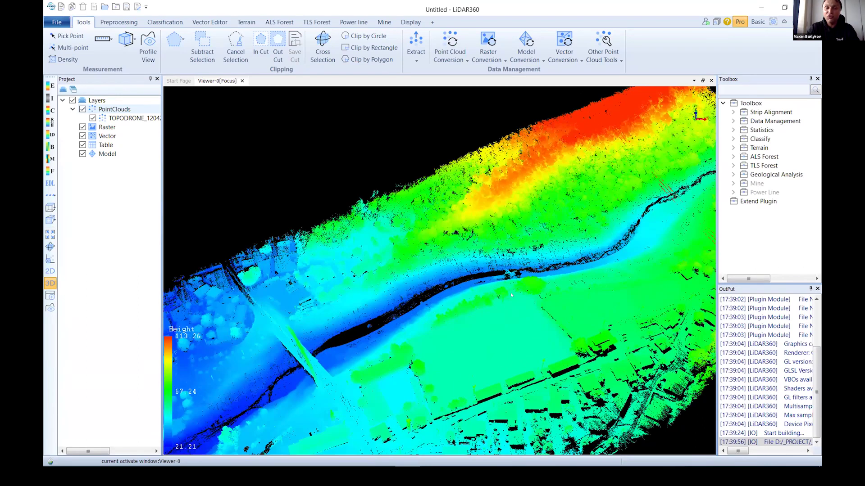
Step: Orbit and zoom across the river corridor and the buildings
left_click_drag(525, 262, 532, 190)
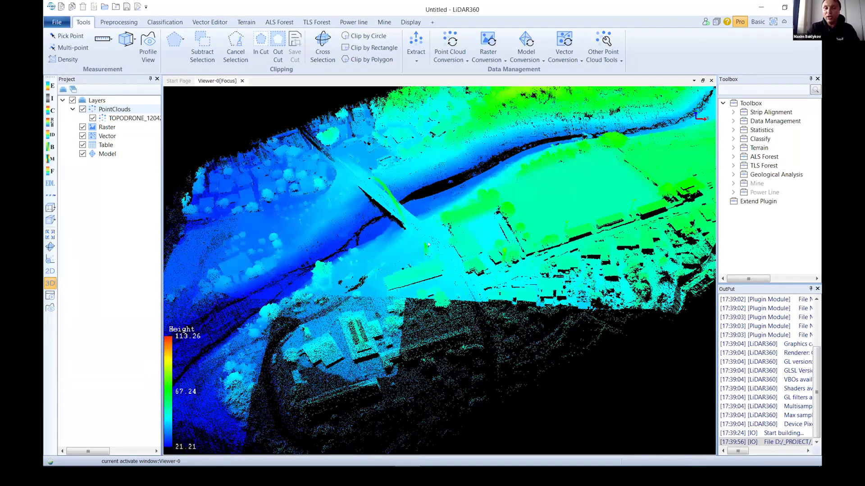
left_click_drag(428, 245, 433, 277)
scroll(427, 284, "up", 3)
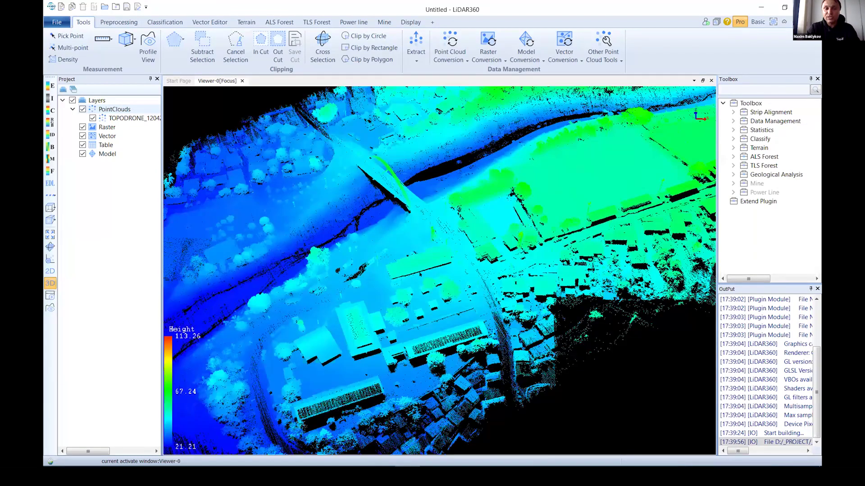
left_click_drag(356, 204, 331, 190)
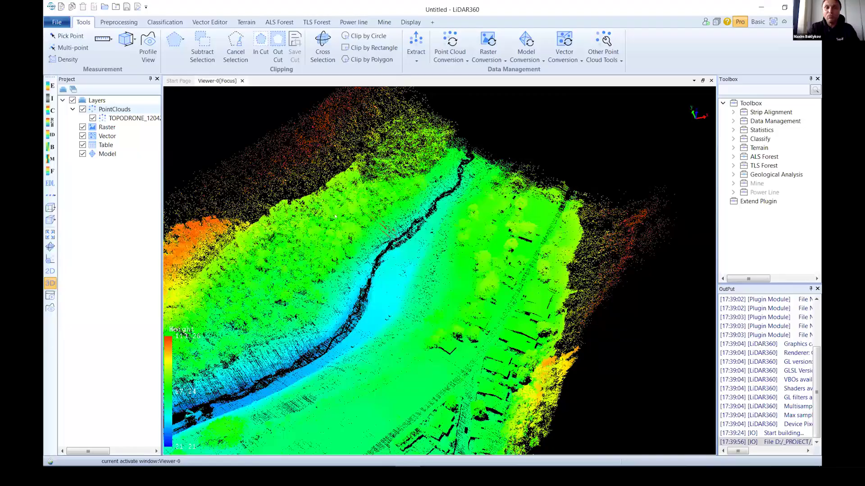
scroll(337, 224, "up", 3)
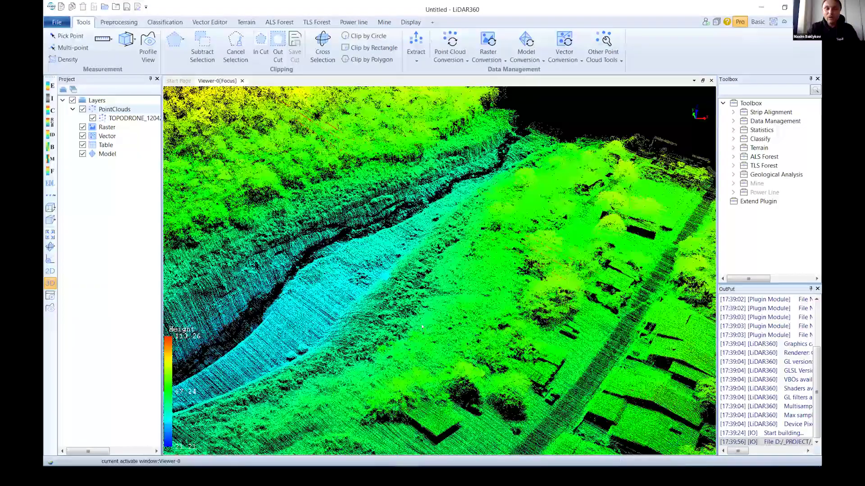
scroll(422, 327, "down", 5)
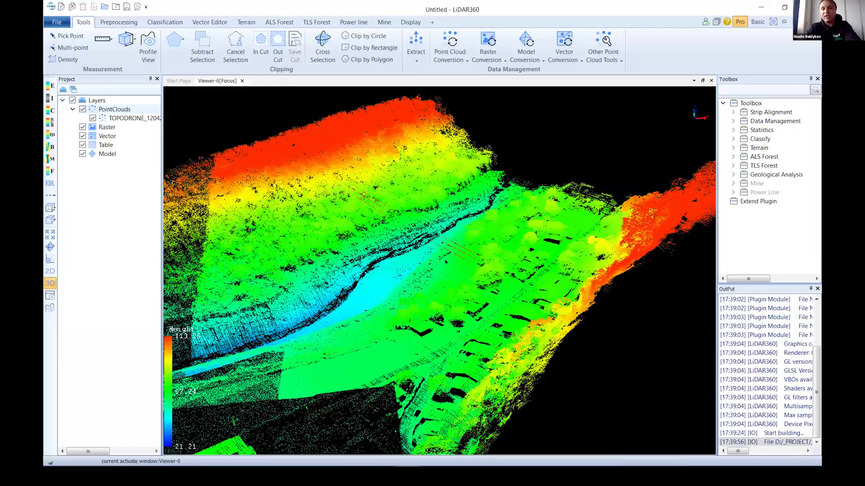
scroll(446, 262, "up", 2)
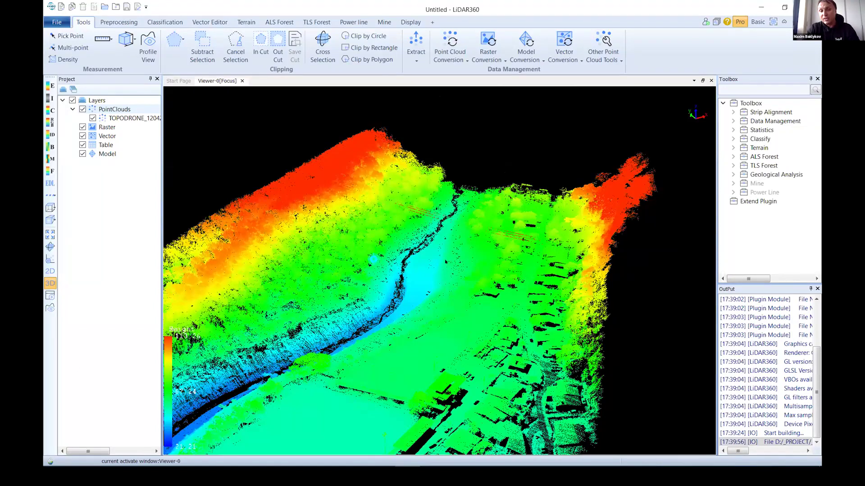
scroll(447, 283, "down", 1)
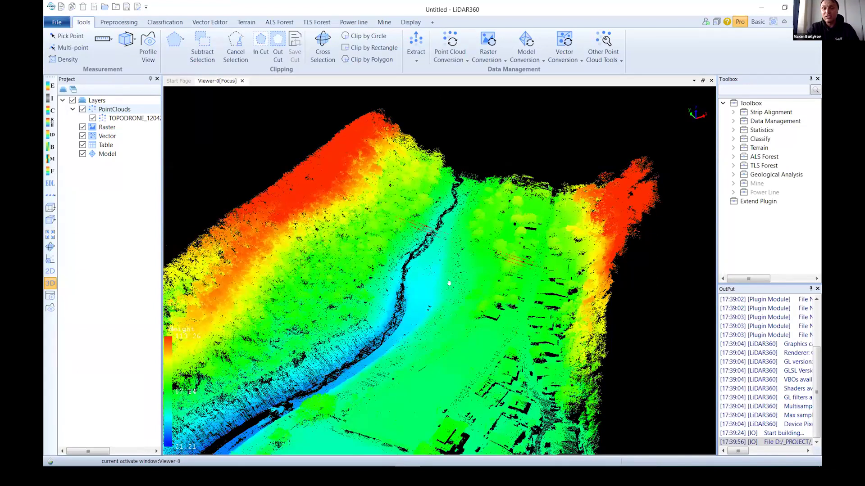
scroll(447, 283, "down", 3)
scroll(372, 280, "up", 2)
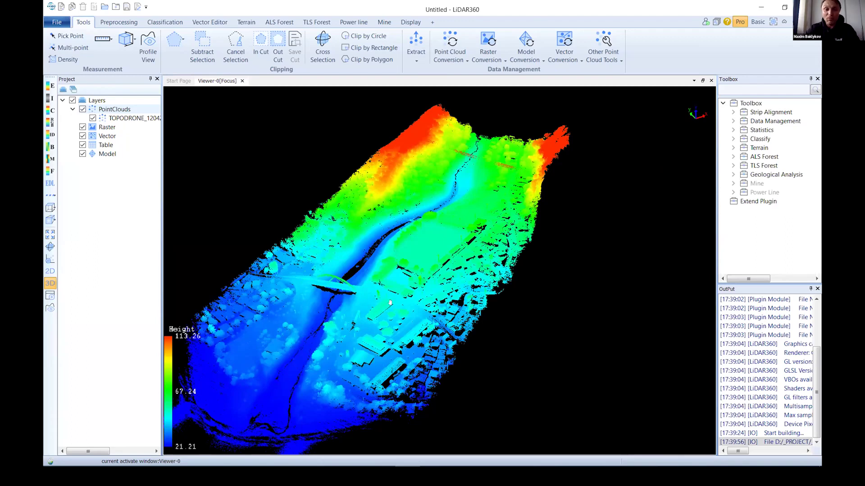
Step: Zoom in on the arched bridge and orbit to the forested riverbank
scroll(391, 303, "up", 3)
scroll(449, 258, "up", 3)
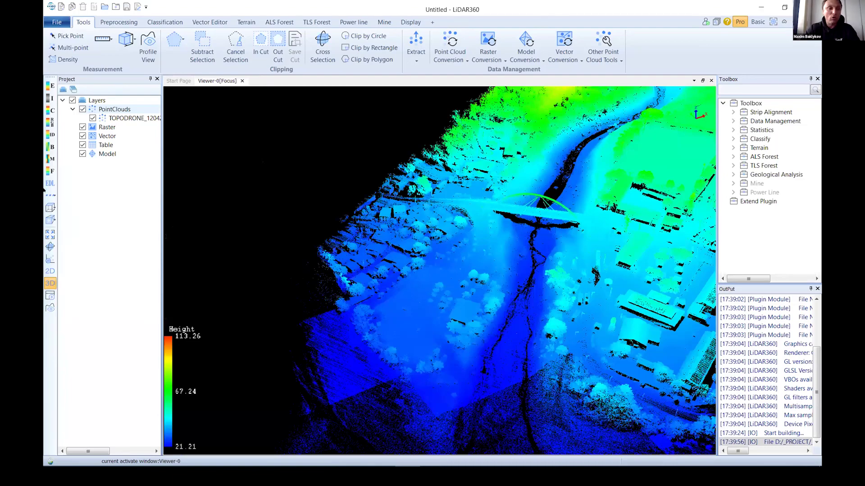
scroll(532, 239, "up", 5)
left_click_drag(415, 319, 415, 287)
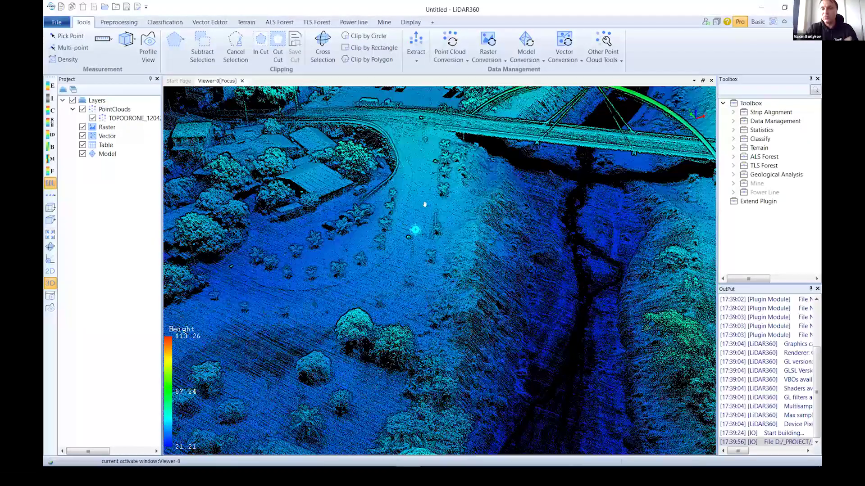
left_click_drag(414, 230, 539, 160)
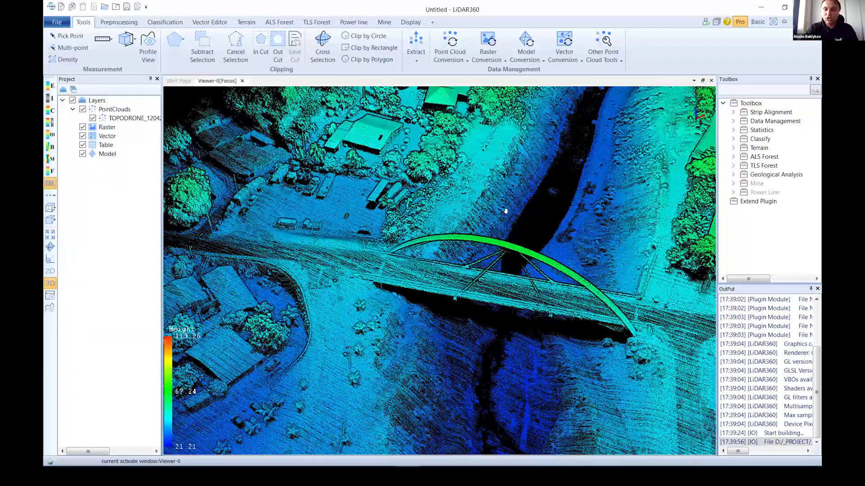
left_click_drag(507, 212, 315, 270)
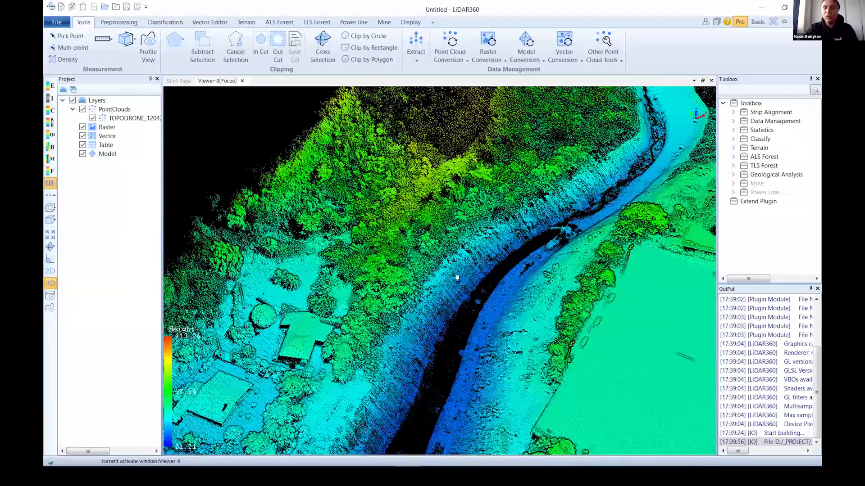
scroll(590, 340, "down", 3)
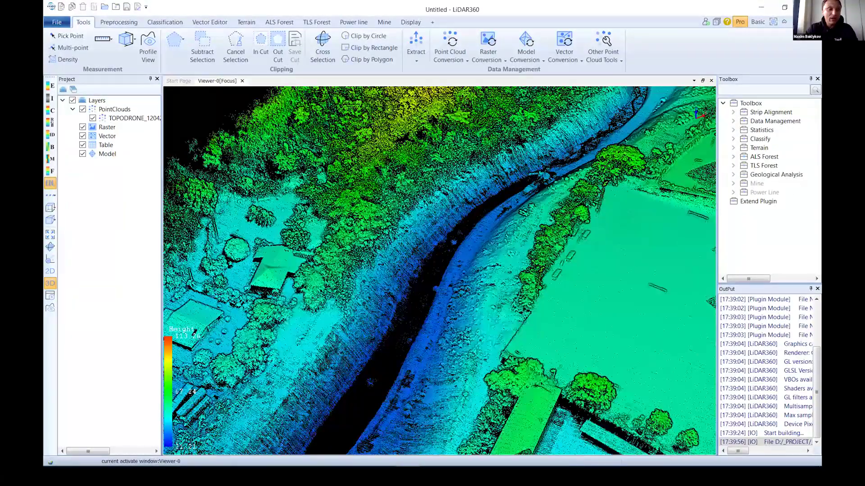
scroll(568, 259, "down", 2)
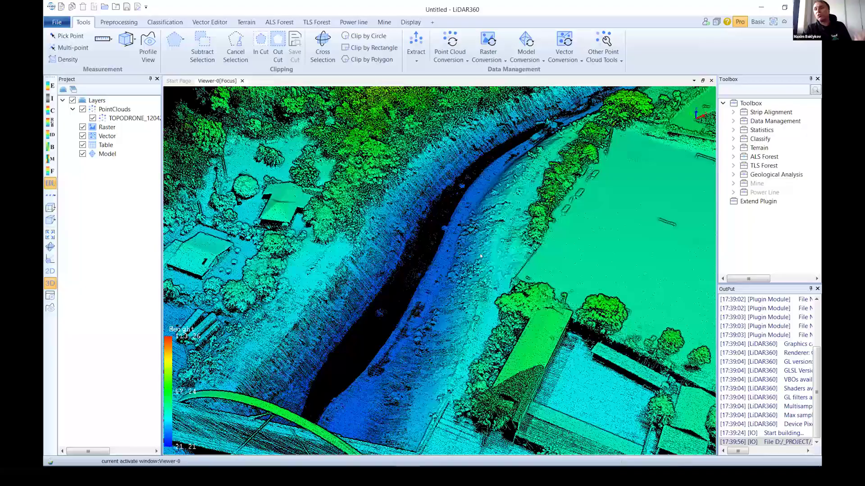
scroll(480, 255, "up", 5)
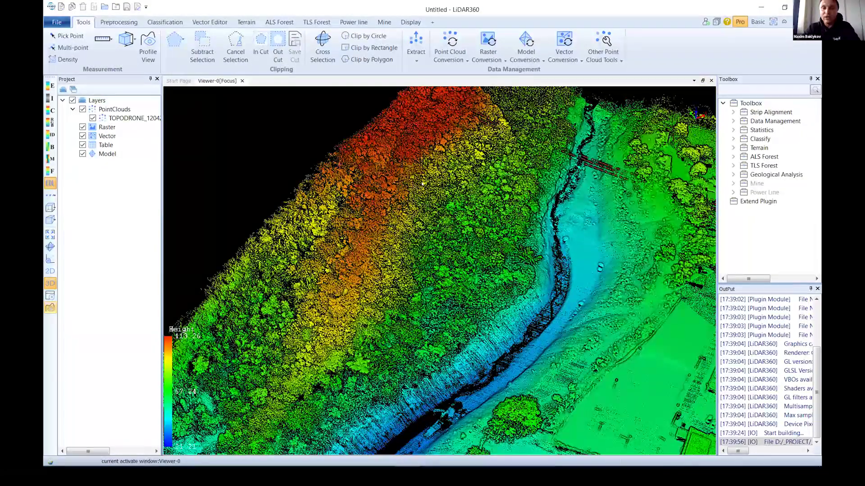
Step: Cut a cross-section line across the river valley, pan and zoom the profile, then exit
left_click(147, 45)
left_click_drag(434, 186, 390, 114)
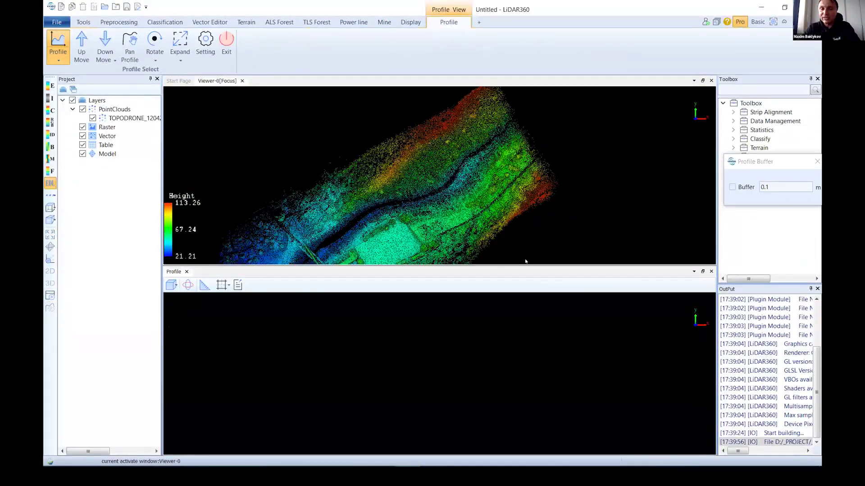
scroll(525, 262, "down", 3)
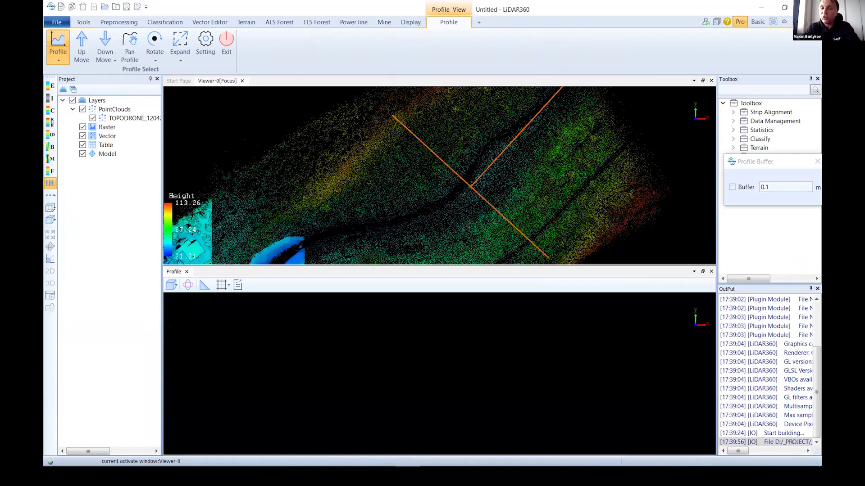
left_click_drag(409, 341, 415, 366)
scroll(261, 334, "up", 1)
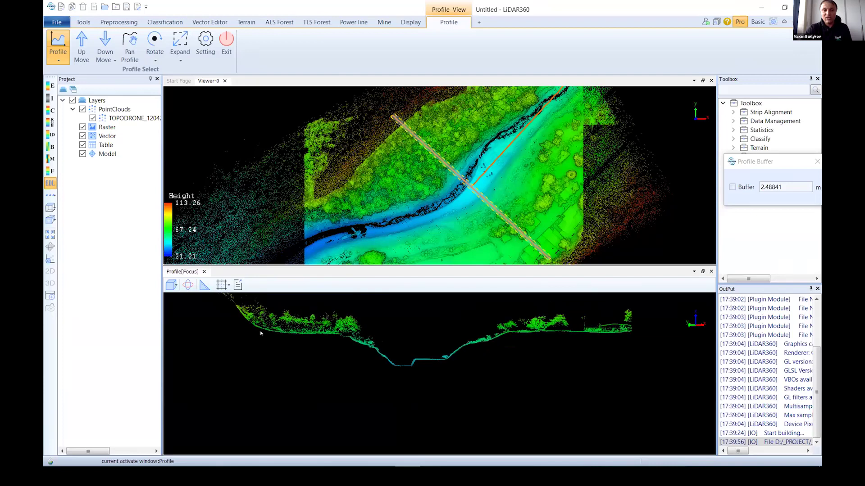
left_click_drag(246, 309, 331, 336)
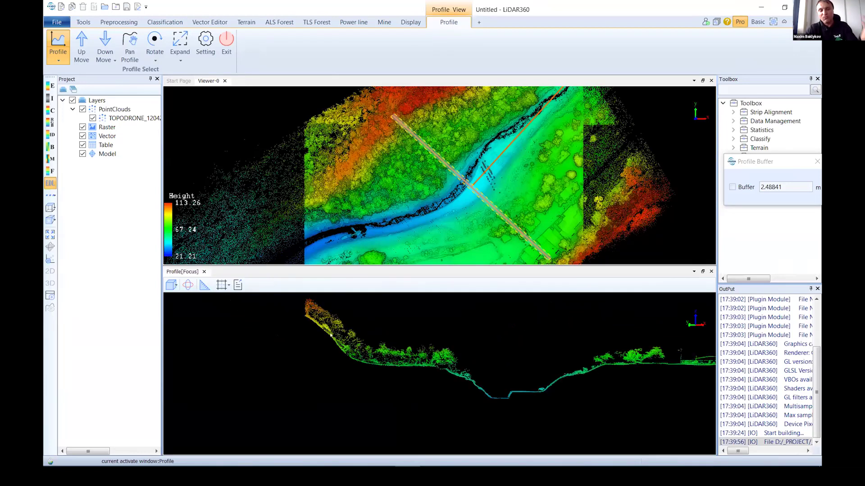
scroll(361, 311, "up", 2)
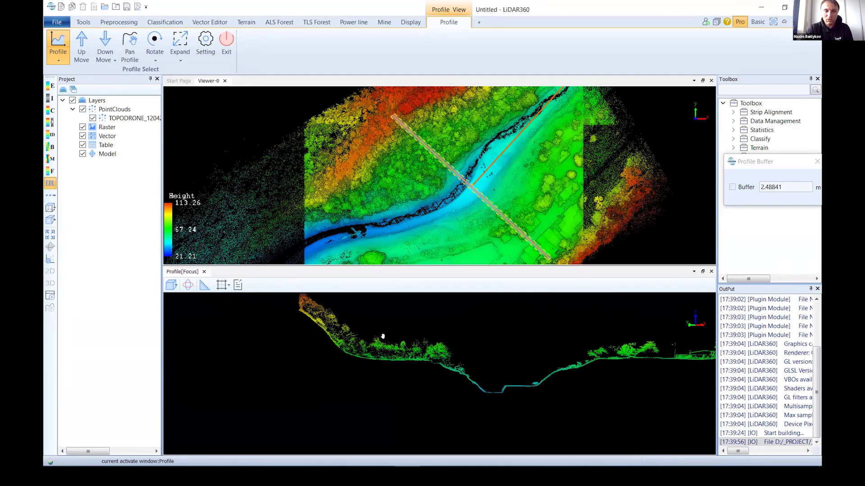
key("e")
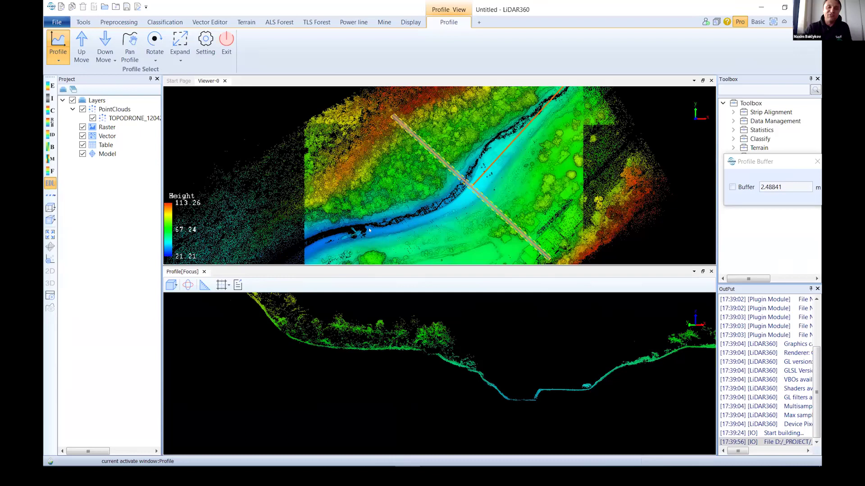
left_click(227, 43)
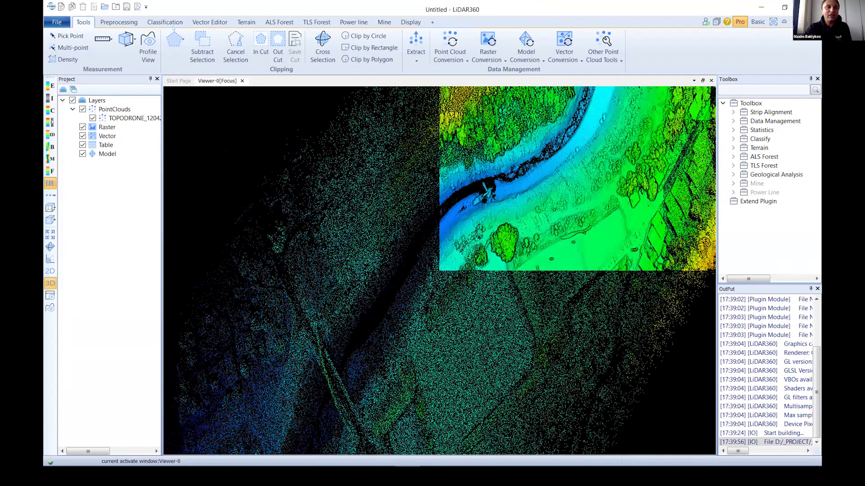